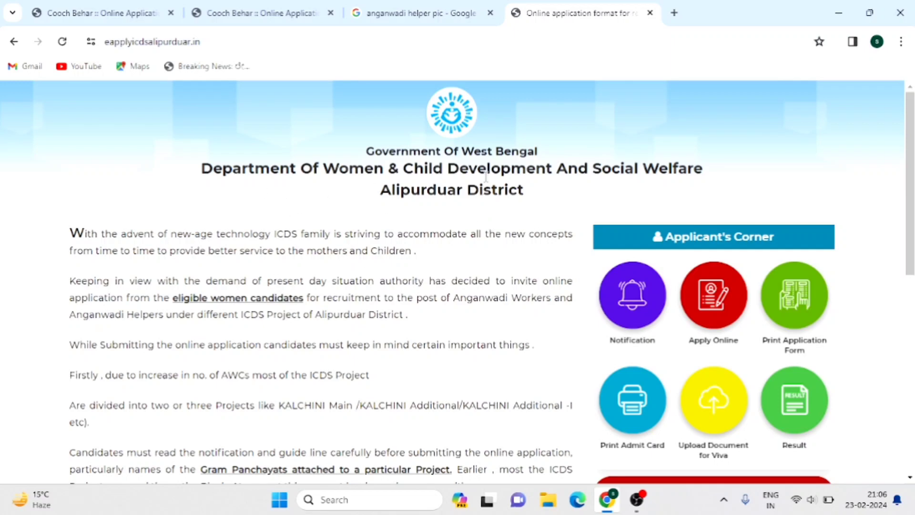
# - Open the online application form from Apply Online in the Applicant's Corner
pyautogui.click(723, 306)
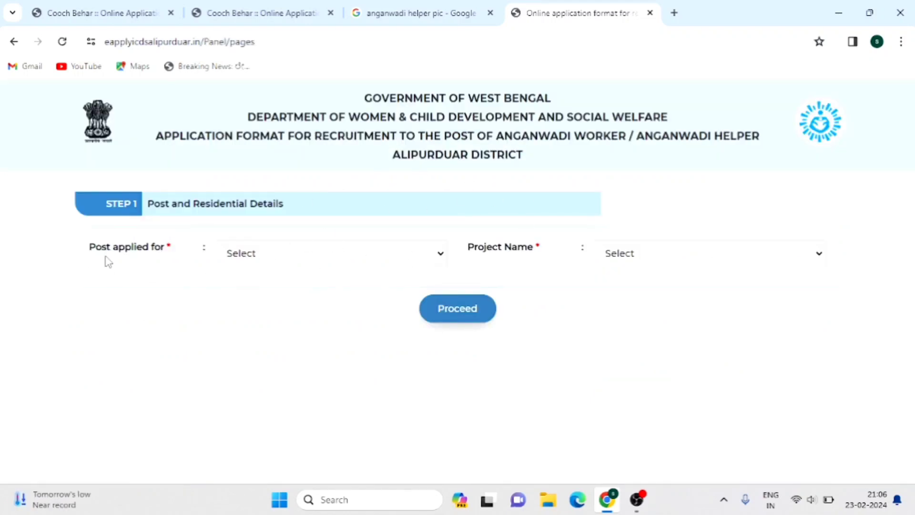
# - Apply for the ANGANWADI HELPER (AWH) post under ALIPURDUAR URBAN ICDS PROJECT, residing in WARD NO 1
pyautogui.click(318, 260)
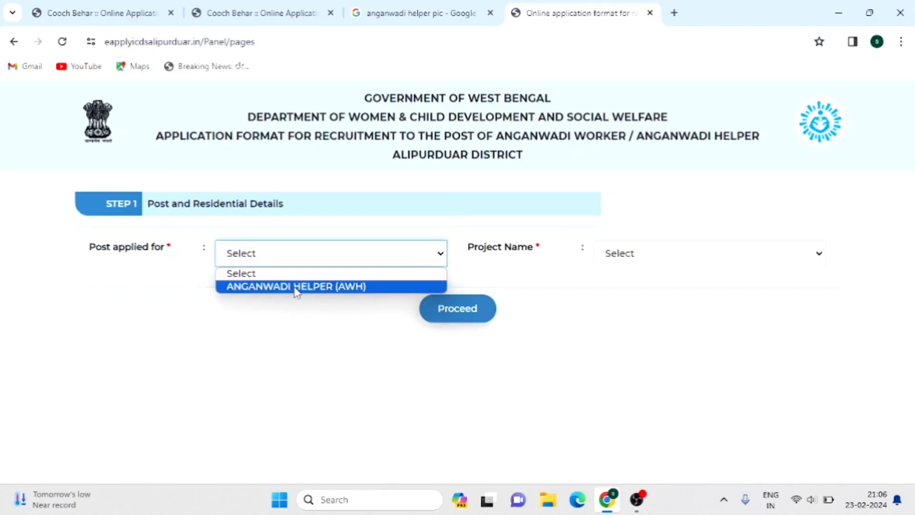
pyautogui.click(327, 289)
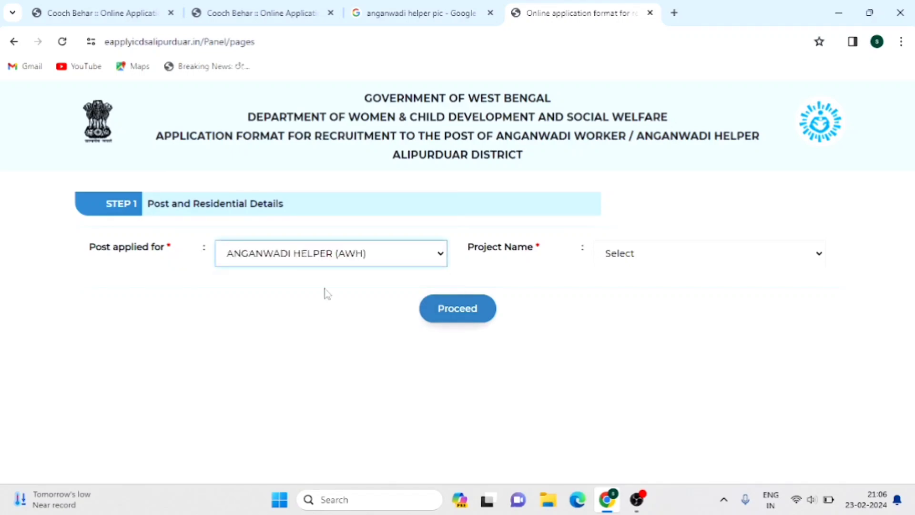
pyautogui.click(657, 258)
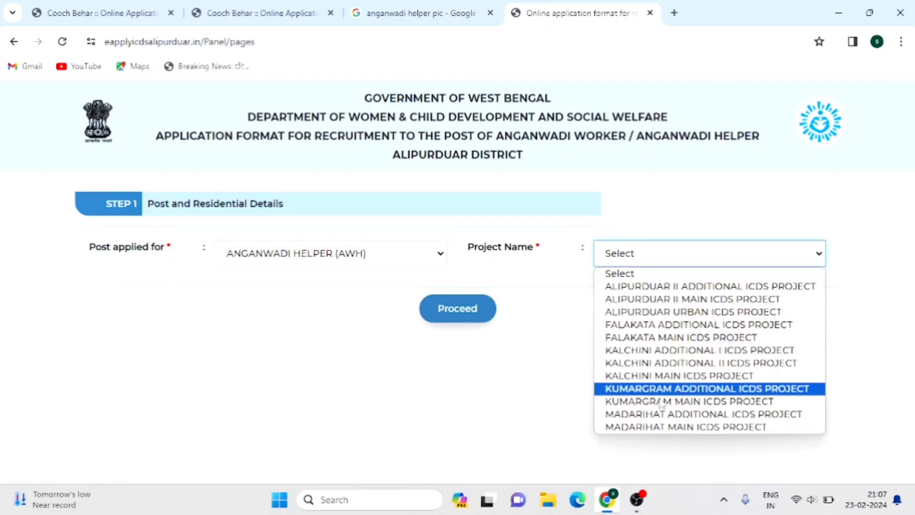
pyautogui.click(666, 313)
pyautogui.click(437, 317)
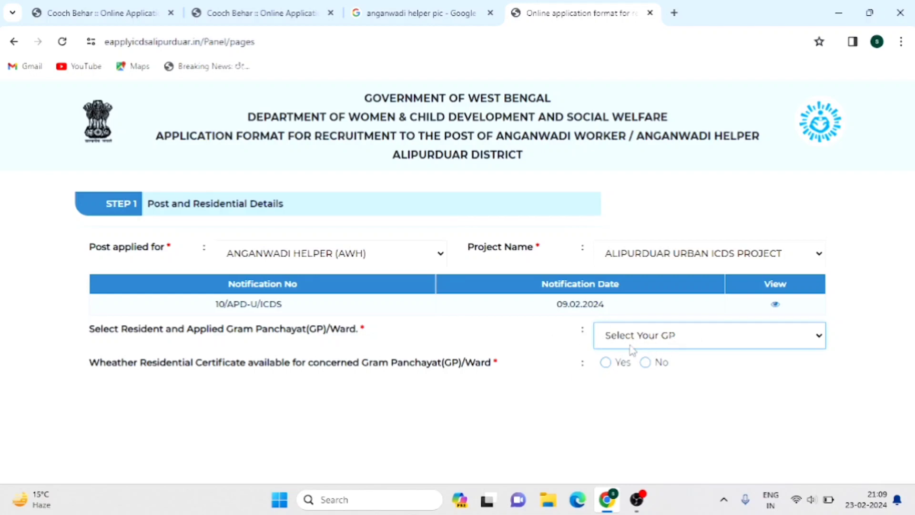
pyautogui.click(683, 340)
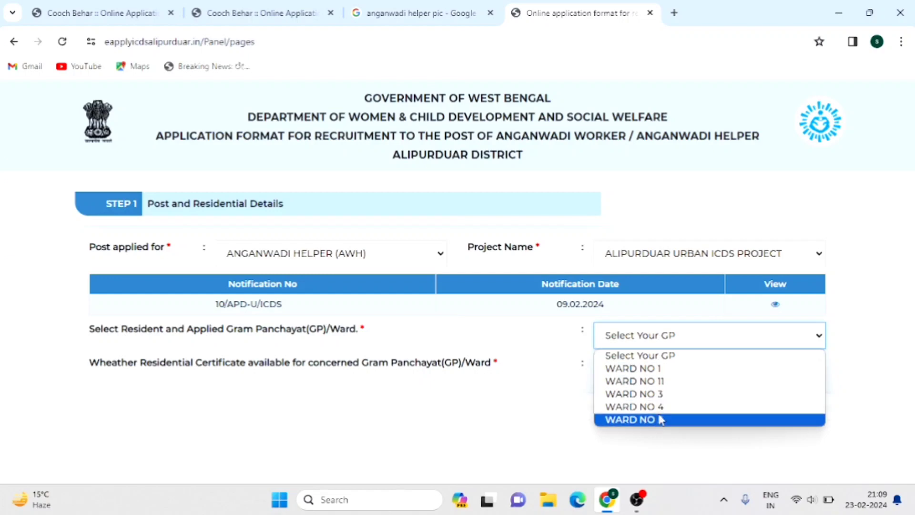
pyautogui.click(655, 374)
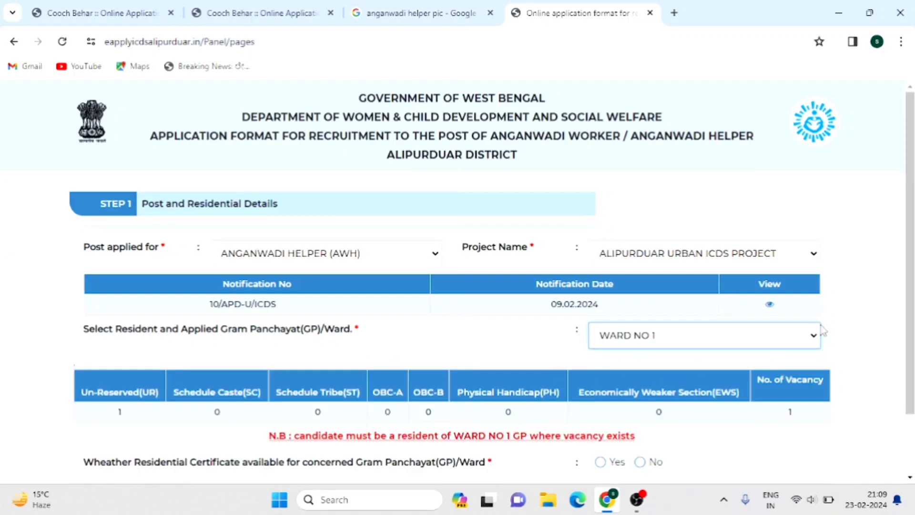
# - Mark a residential certificate as available, issued 16-02-2024 by the Prodhan
pyautogui.scroll(-1, 869, 323)
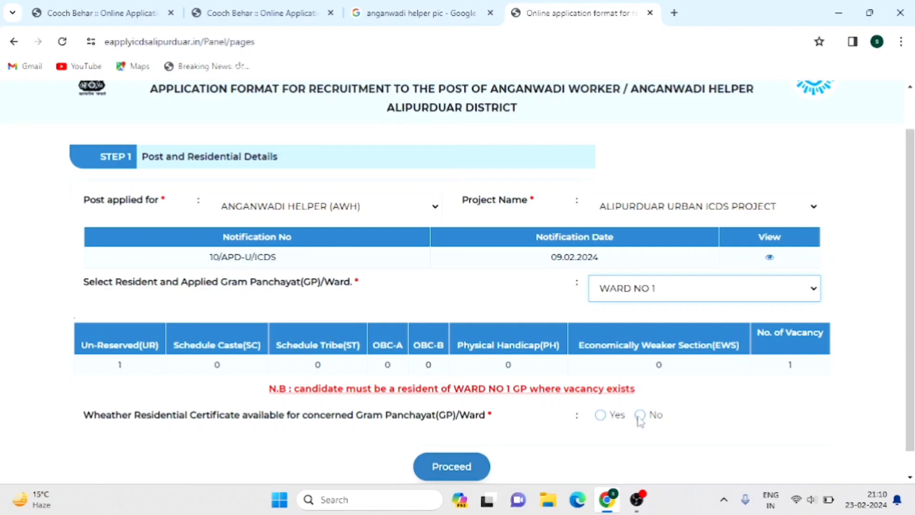
pyautogui.click(600, 415)
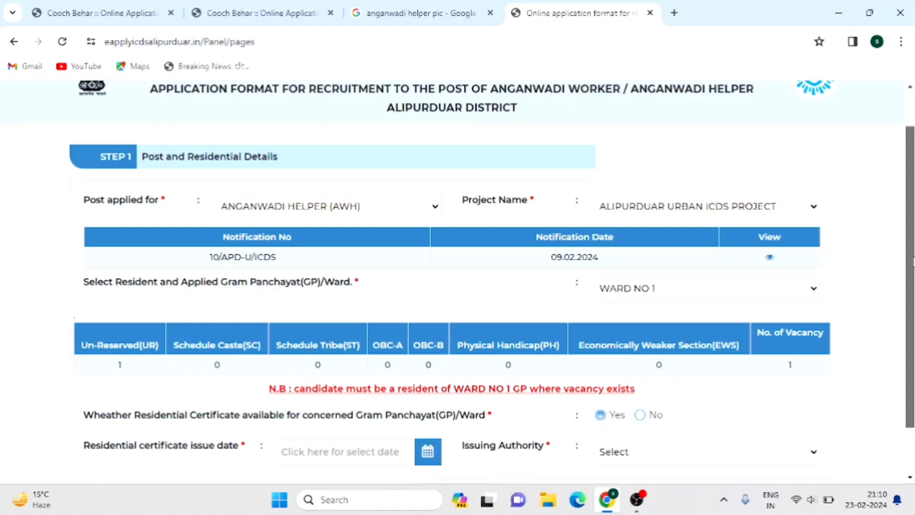
pyautogui.moveTo(913, 259); pyautogui.dragTo(909, 319)
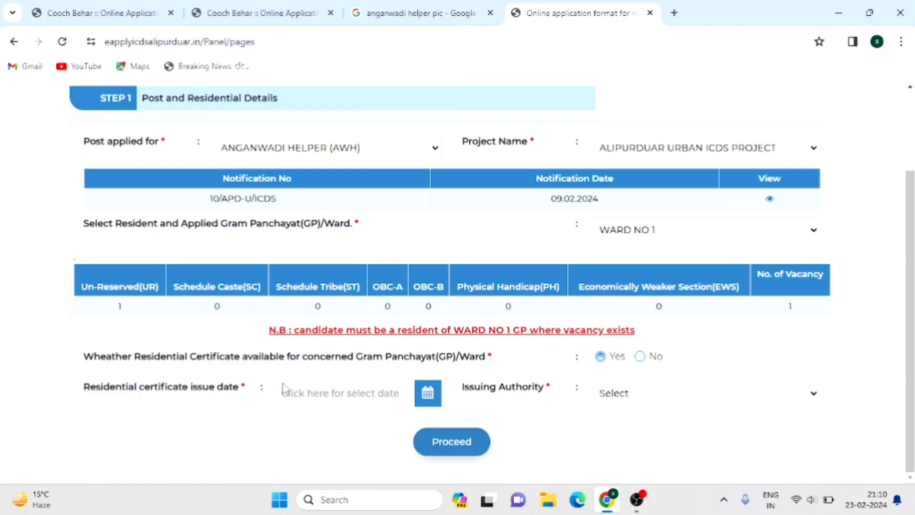
pyautogui.click(350, 397)
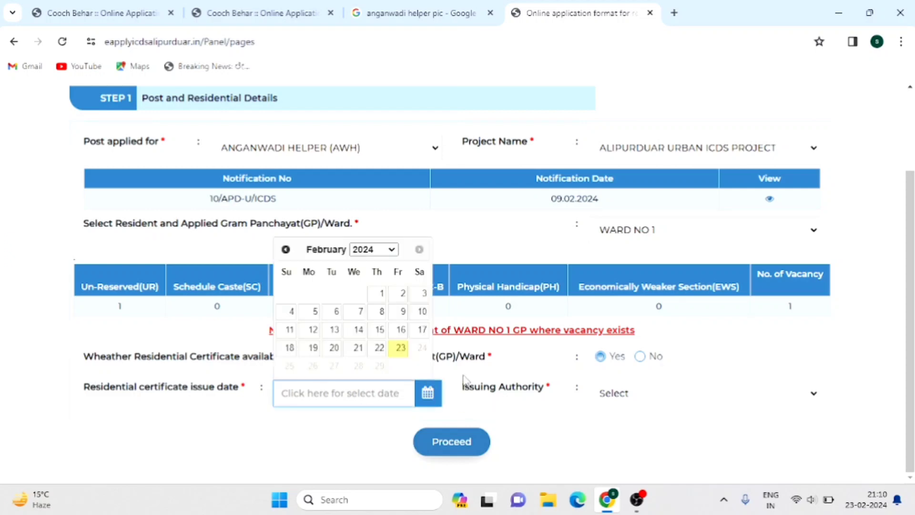
pyautogui.click(396, 334)
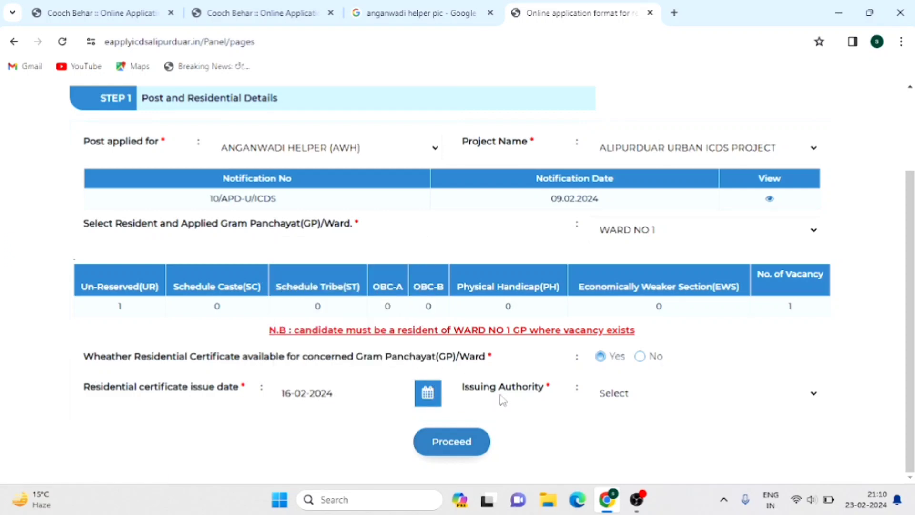
pyautogui.click(642, 394)
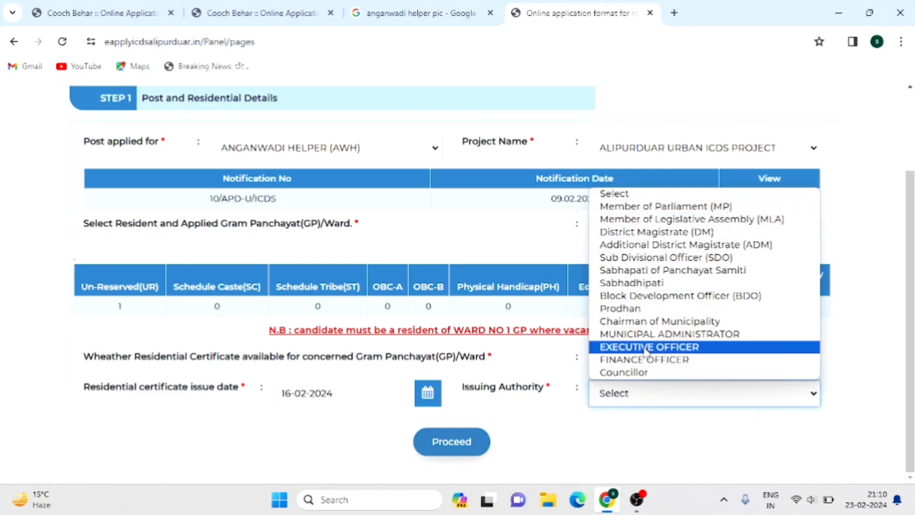
pyautogui.click(620, 309)
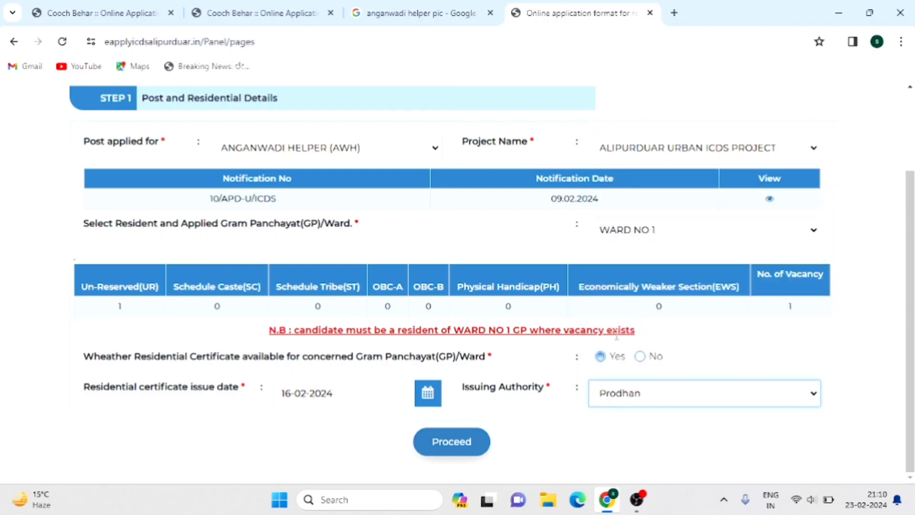
# - Proceed to Step 2 Personal Details and enter the applicant's name
pyautogui.click(454, 447)
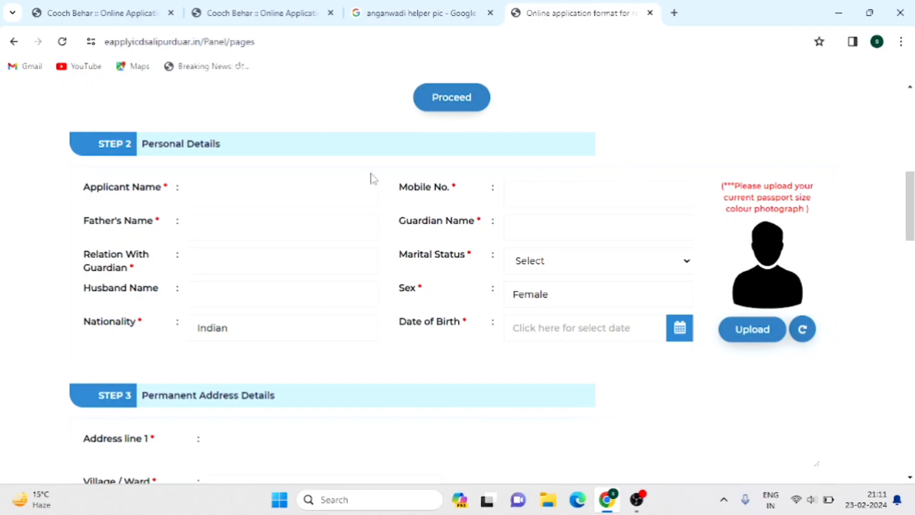
pyautogui.click(232, 195)
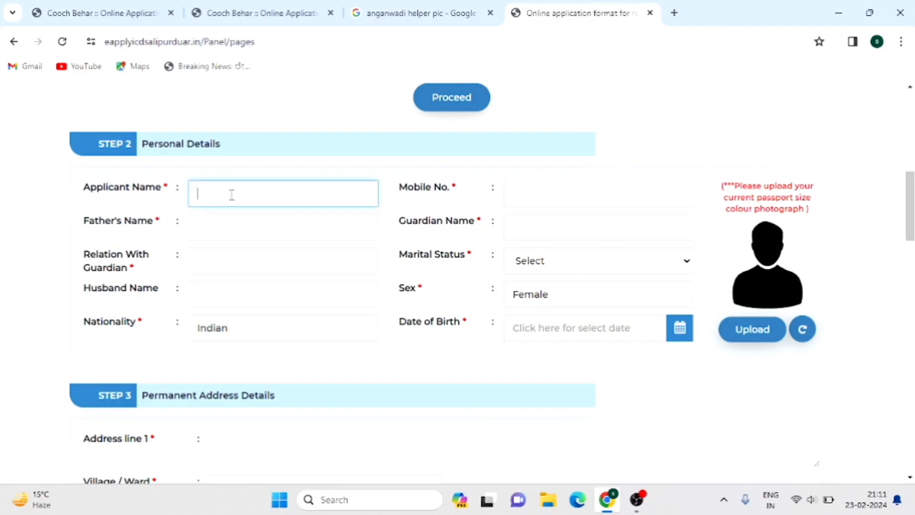
pyautogui.write('DDFTGYUIJ')
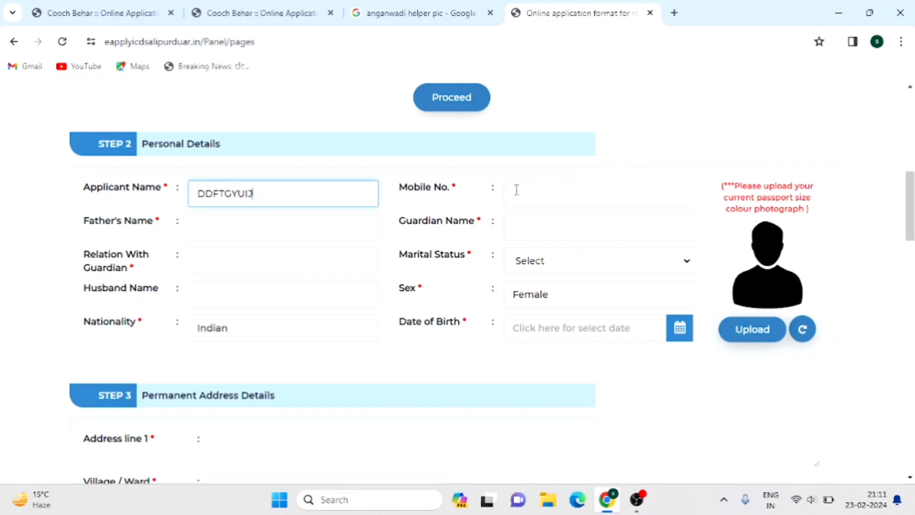
# - Start then clear a mobile number entry, and leave Marital Status unchosen
pyautogui.click(517, 190)
pyautogui.write('3456789')
pyautogui.press('BackSpace')
pyautogui.press('BackSpace')
pyautogui.press('BackSpace')
pyautogui.press('BackSpace')
pyautogui.press('BackSpace')
pyautogui.press('BackSpace')
pyautogui.press('BackSpace')
pyautogui.press('BackSpace')
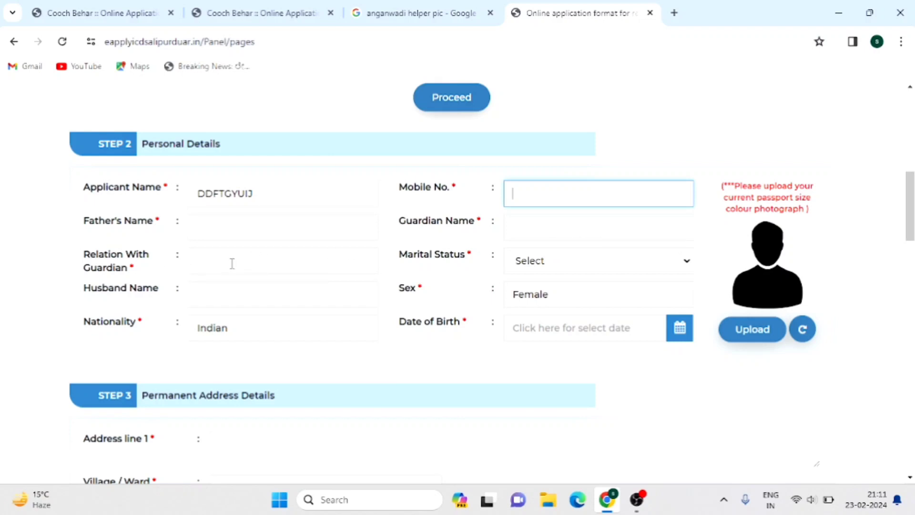
pyautogui.click(551, 266)
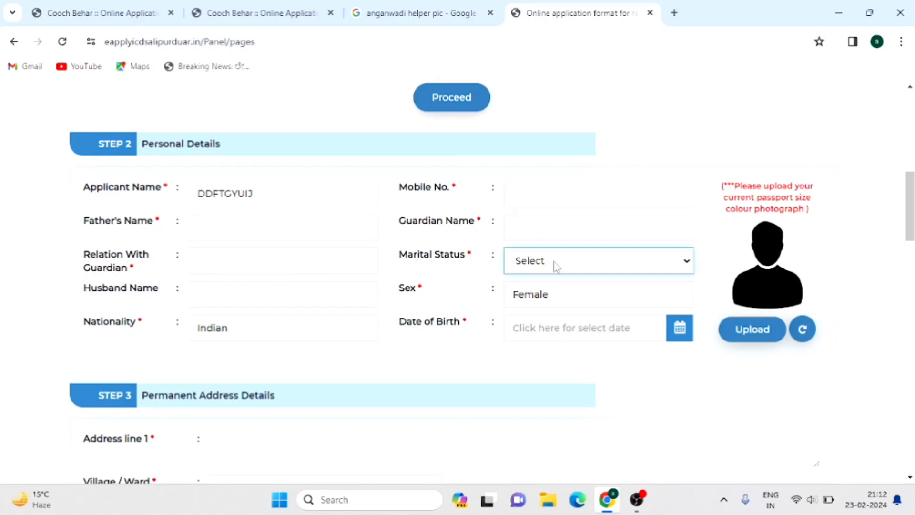
pyautogui.click(554, 266)
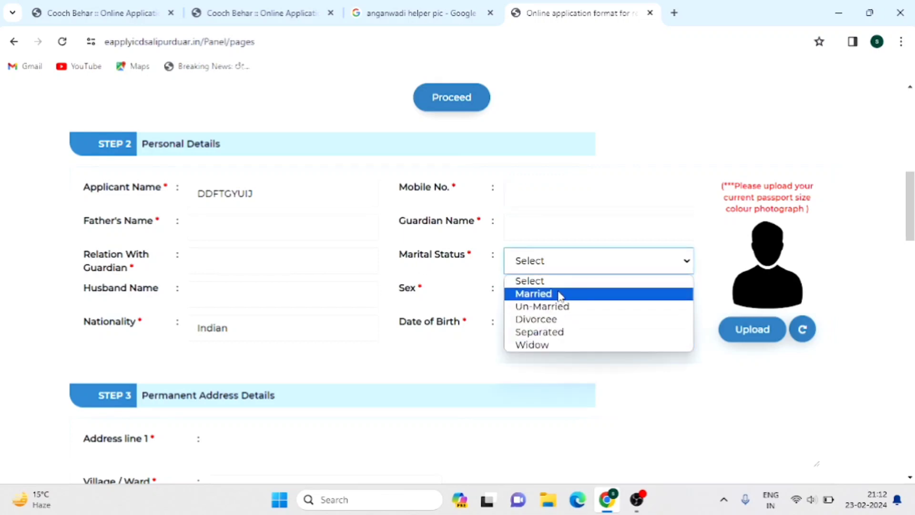
pyautogui.click(566, 268)
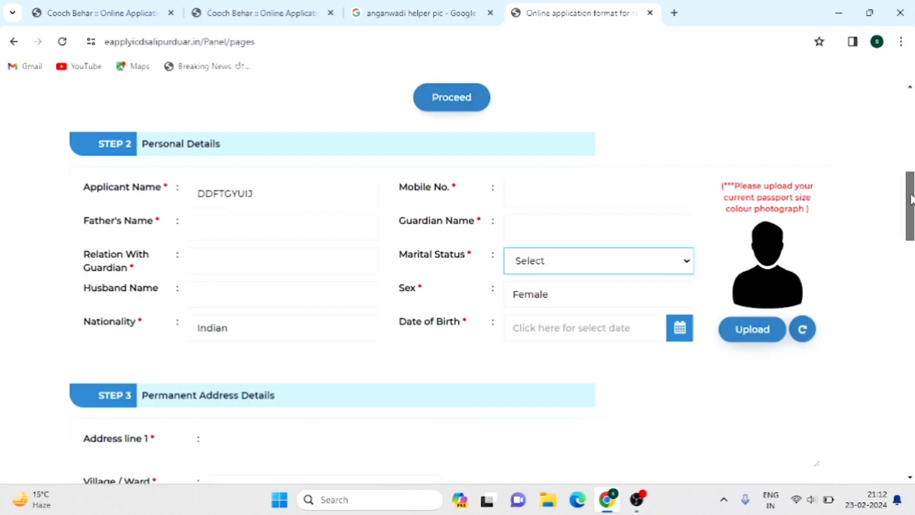
# - Enter the first address line, with district BANKURA and sub division Bishnupur
pyautogui.moveTo(911, 200); pyautogui.dragTo(912, 249)
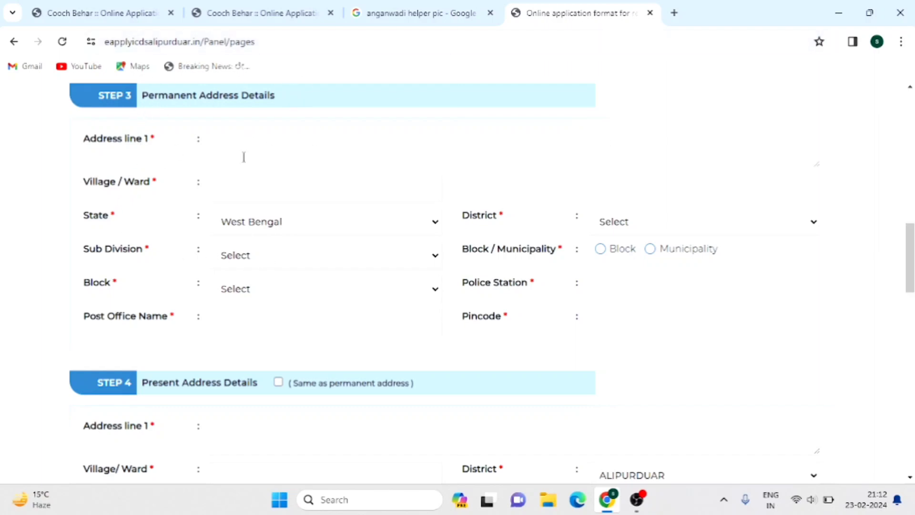
pyautogui.click(272, 152)
pyautogui.write('FGHB')
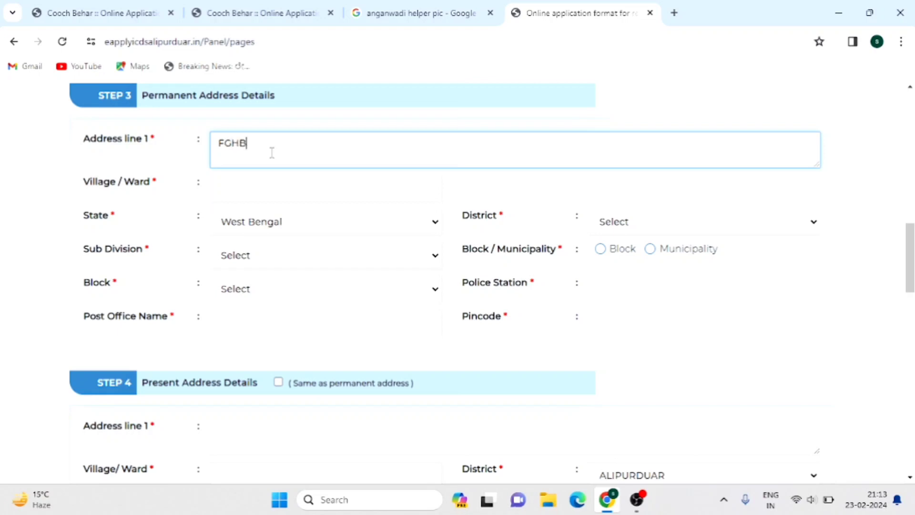
pyautogui.write('VB  UGUC U UJUHJU  8767')
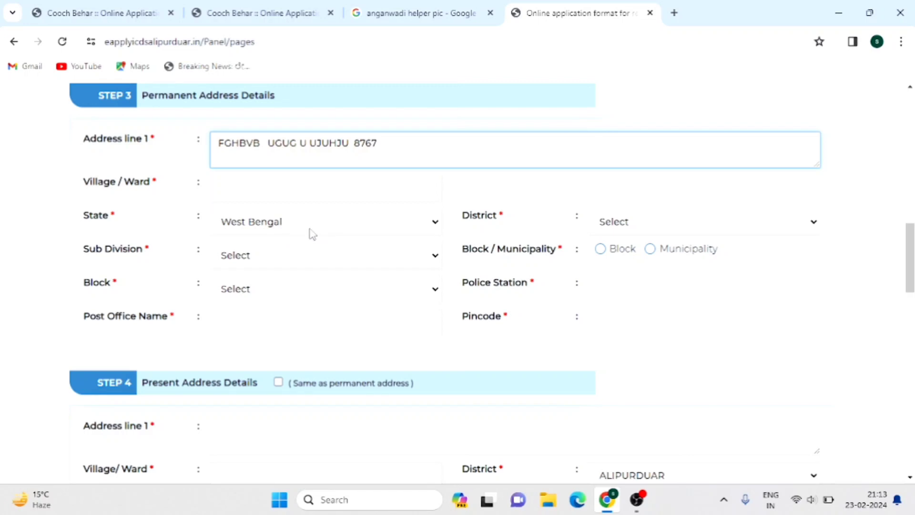
pyautogui.click(651, 226)
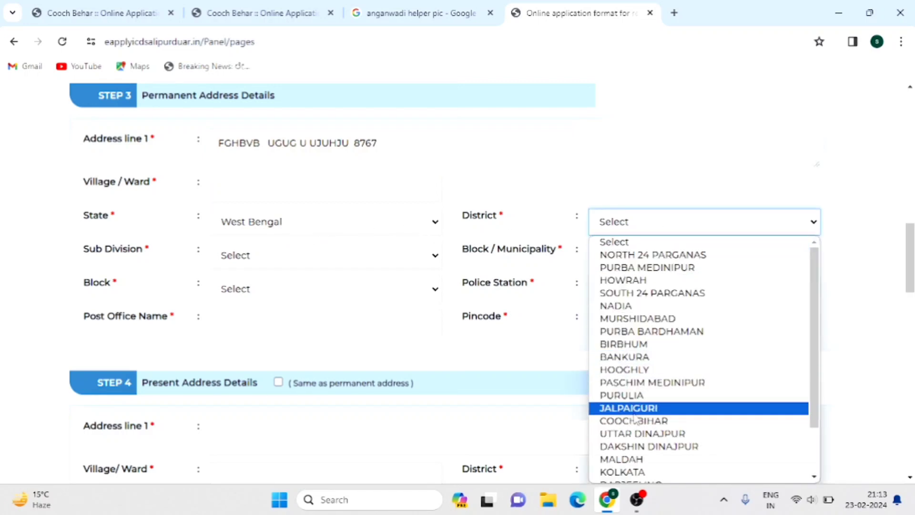
pyautogui.click(631, 356)
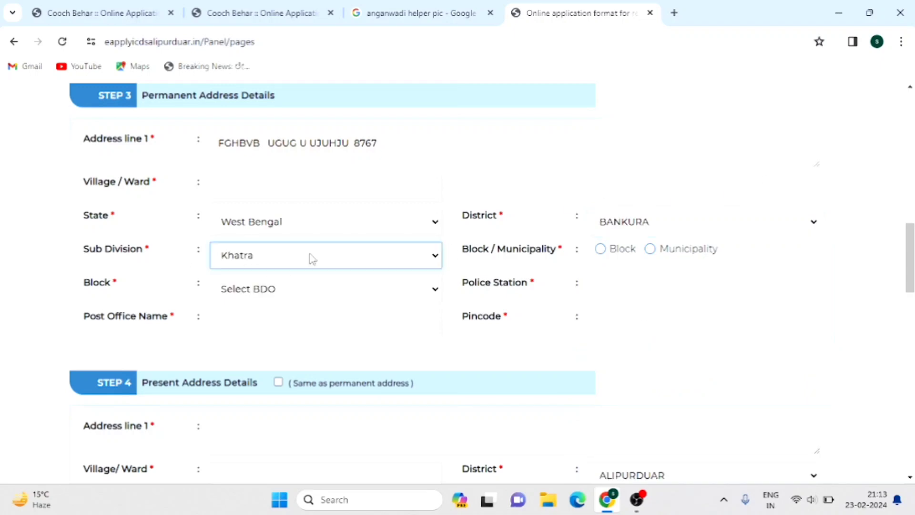
pyautogui.click(312, 259)
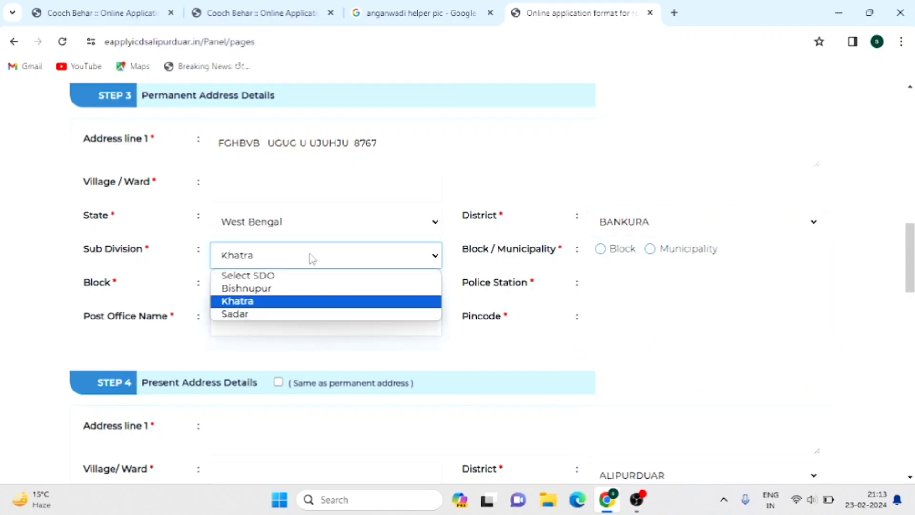
pyautogui.click(280, 291)
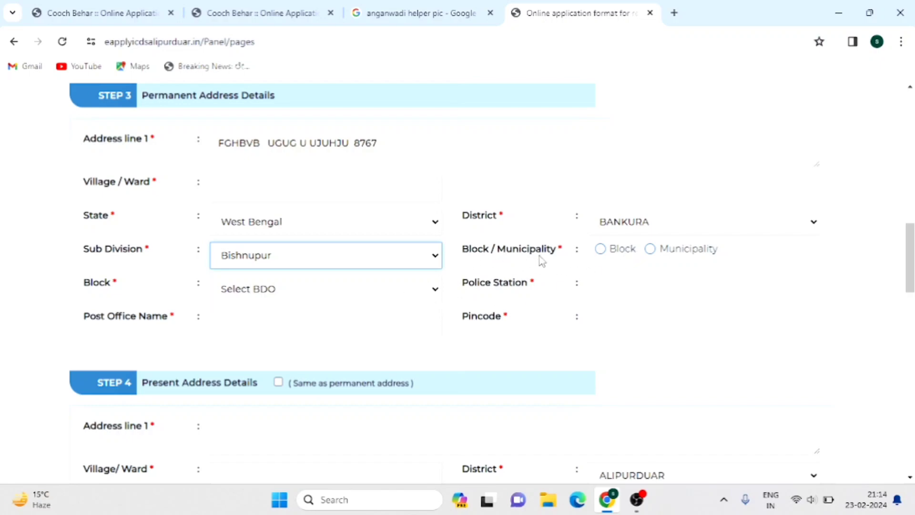
# - Choose Block area with Bishnupur block, and fill in police station, post office and pincode
pyautogui.click(601, 251)
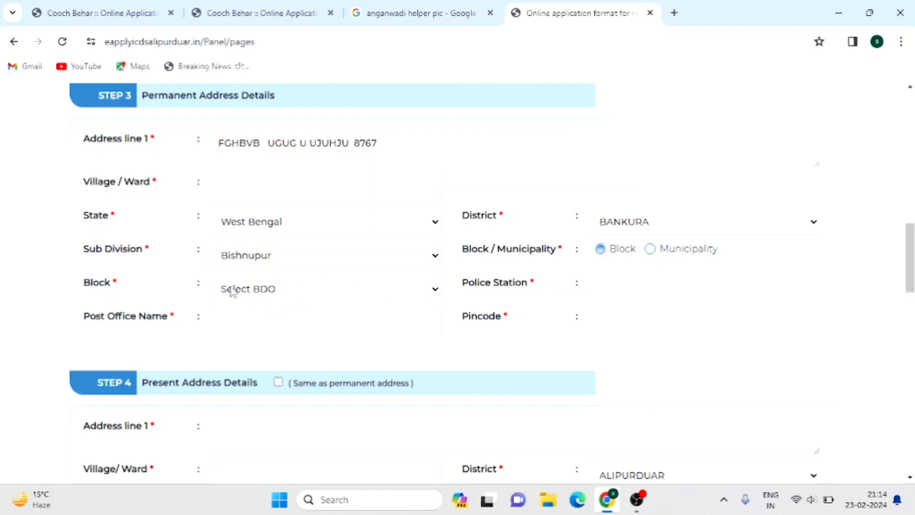
pyautogui.click(286, 292)
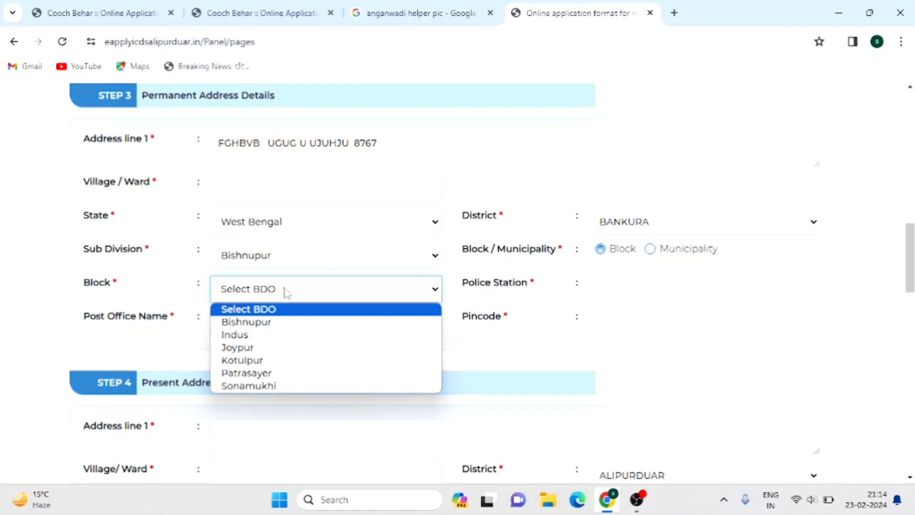
pyautogui.click(287, 323)
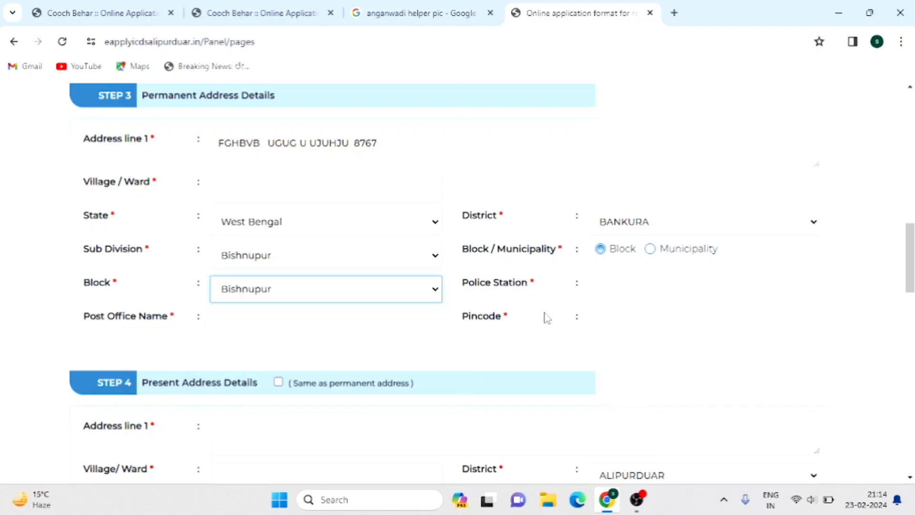
pyautogui.click(630, 291)
pyautogui.write('JHGFDESRTY')
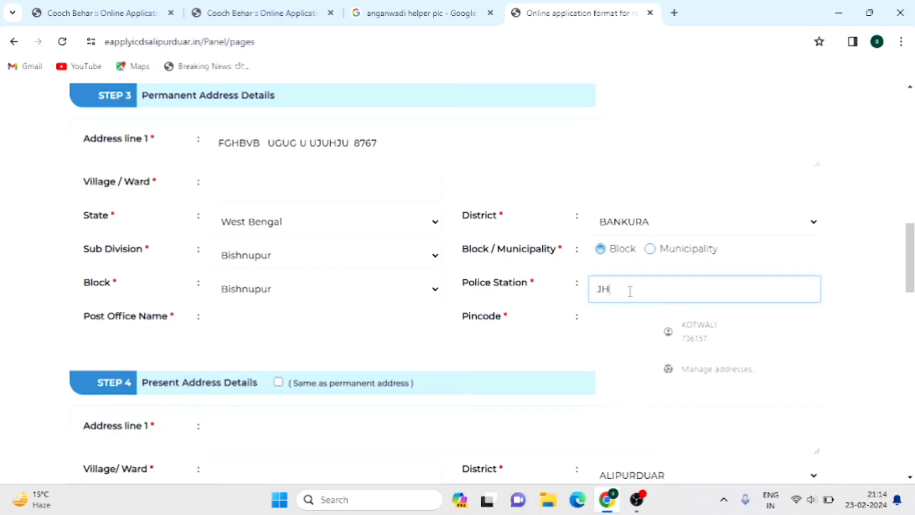
pyautogui.click(245, 322)
pyautogui.write('FTRSDFGHNBIU')
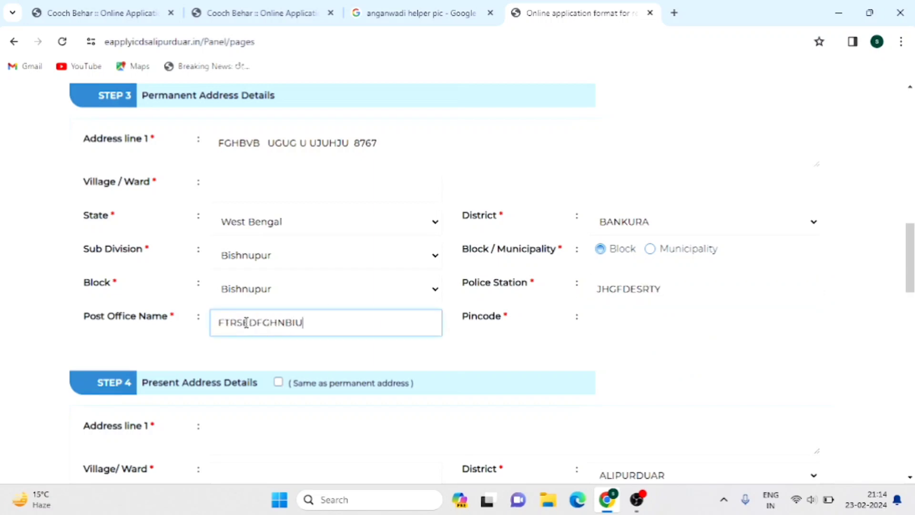
pyautogui.click(617, 317)
pyautogui.write('786543')
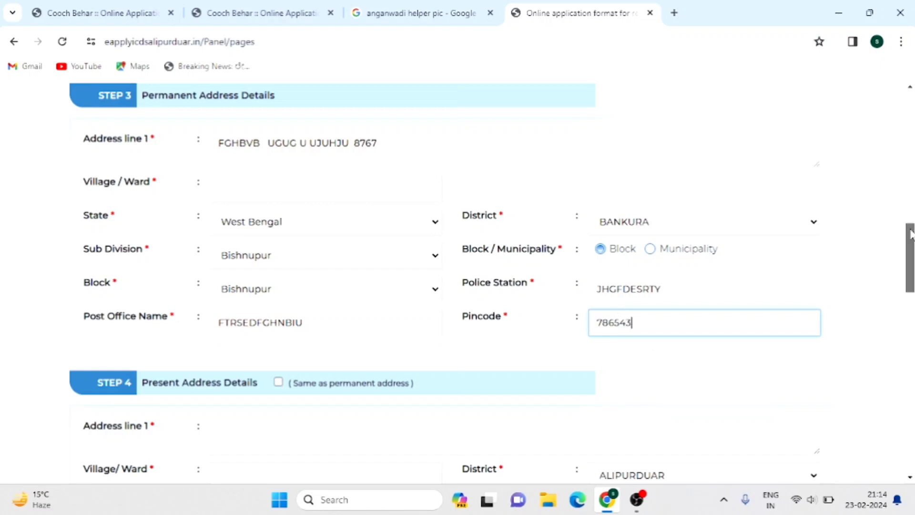
pyautogui.moveTo(910, 234); pyautogui.dragTo(911, 280)
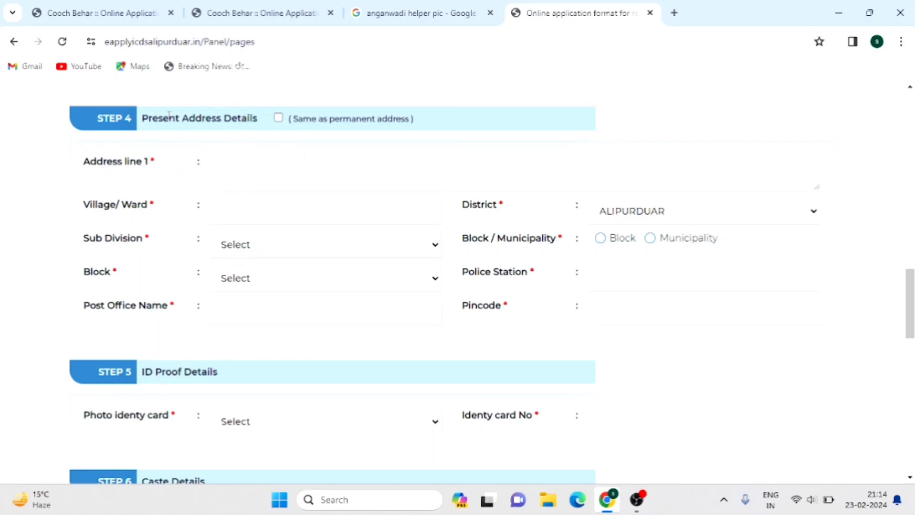
pyautogui.click(279, 118)
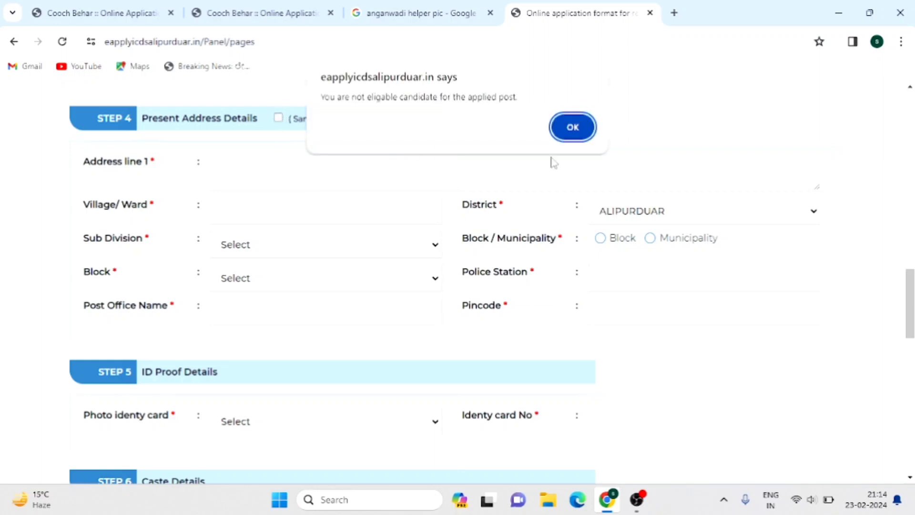
pyautogui.click(572, 127)
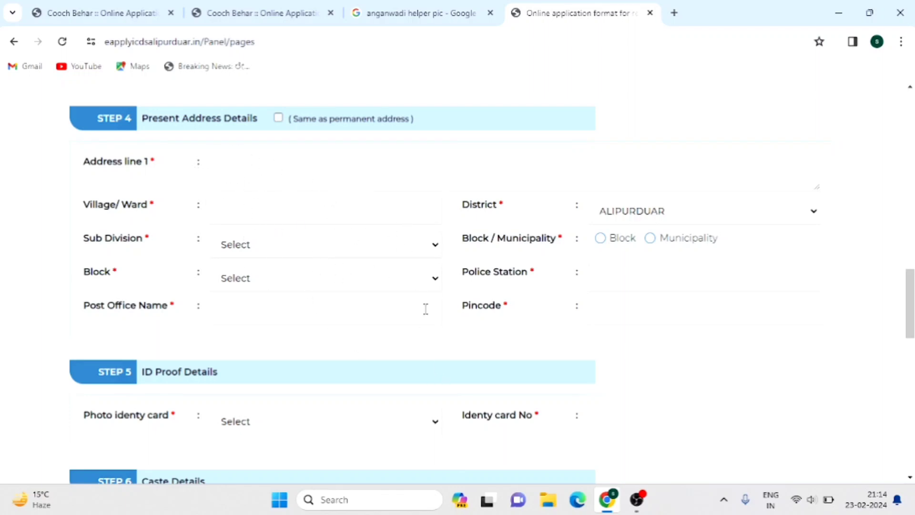
pyautogui.moveTo(909, 292); pyautogui.dragTo(910, 331)
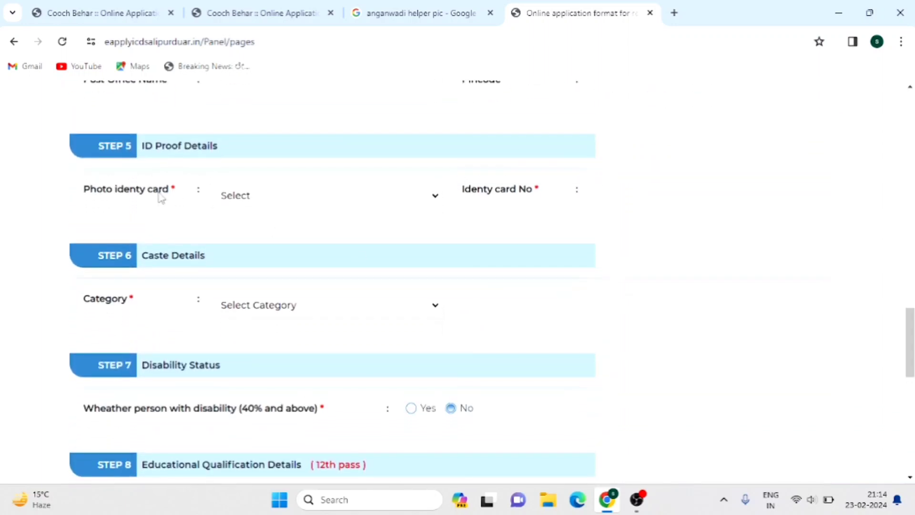
# - Select Aadhar Card as the photo identity card and enter its card number
pyautogui.click(294, 197)
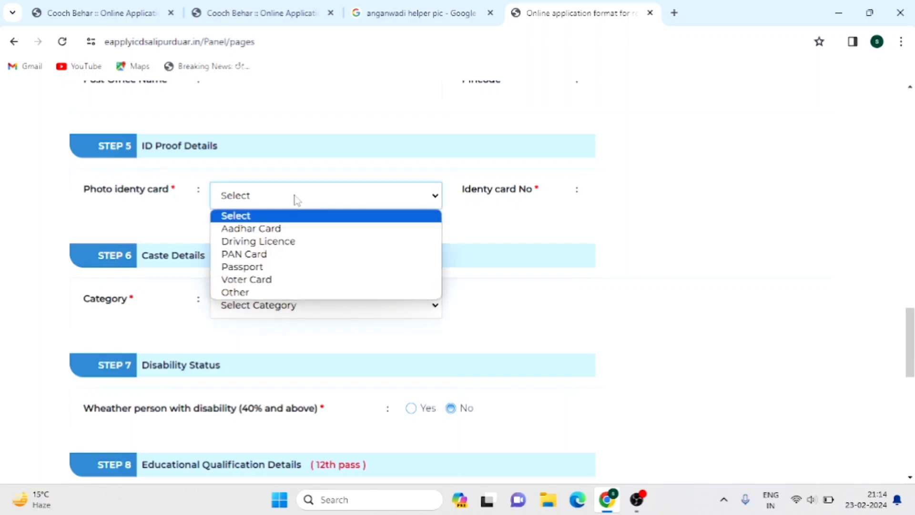
pyautogui.click(280, 230)
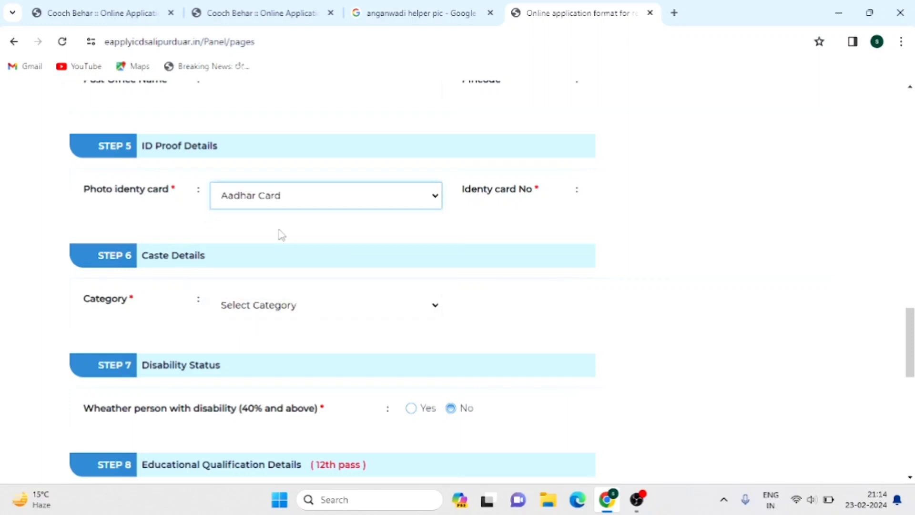
pyautogui.click(623, 196)
pyautogui.write('1324566767898')
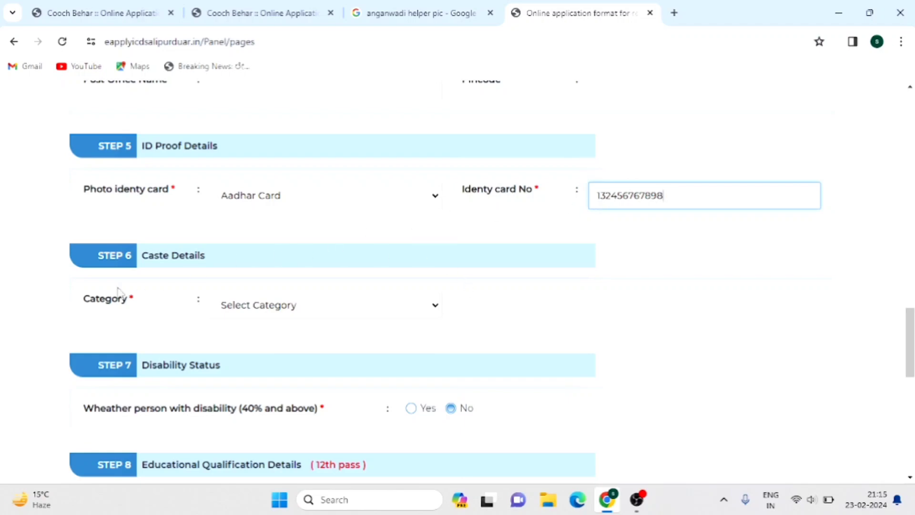
# - Set the caste category to Un-Reserved(UR)
pyautogui.click(309, 308)
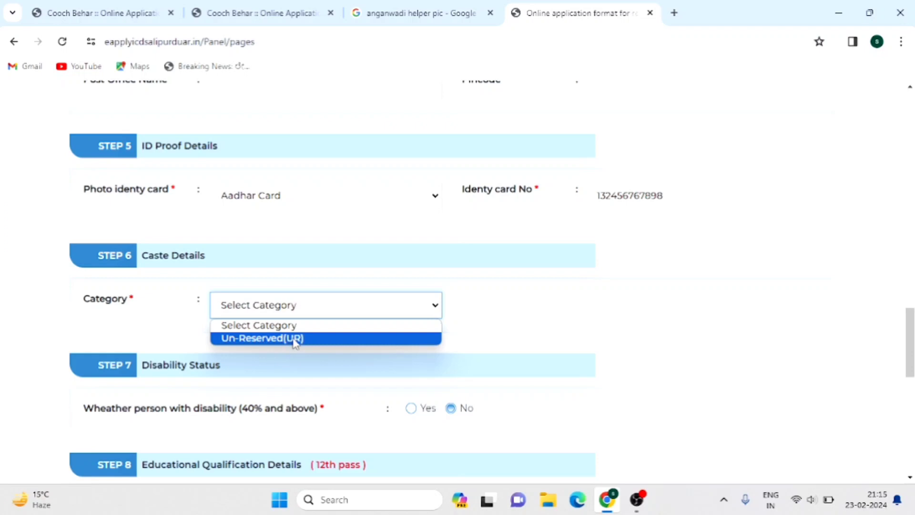
pyautogui.click(289, 340)
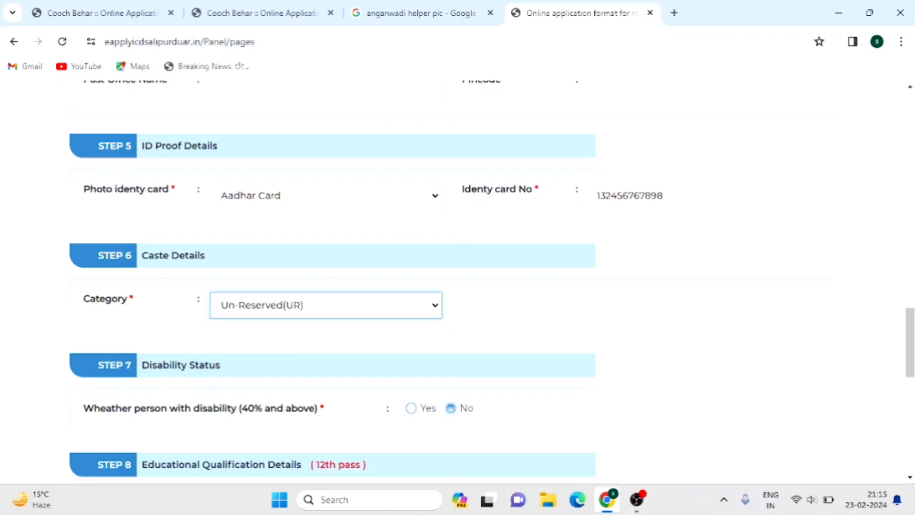
pyautogui.moveTo(911, 370); pyautogui.dragTo(911, 393)
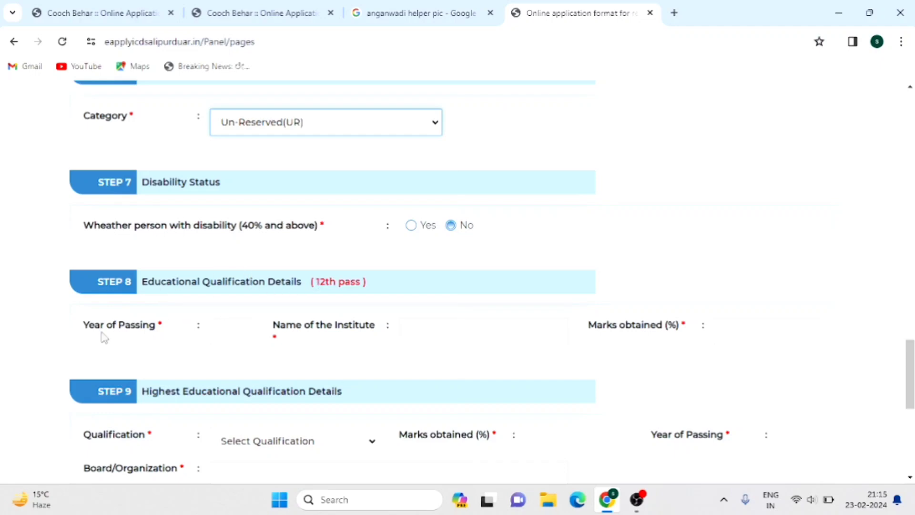
# - Enter 12th-pass details: year 2024, institute HGEASDTYUYUT, and 54% marks
pyautogui.click(236, 330)
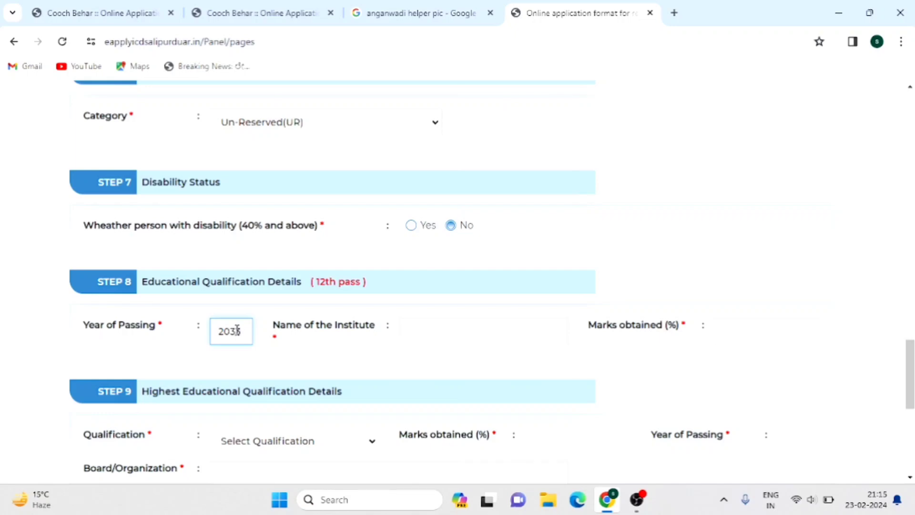
pyautogui.click(429, 336)
pyautogui.write('HGEASDTYUYUT')
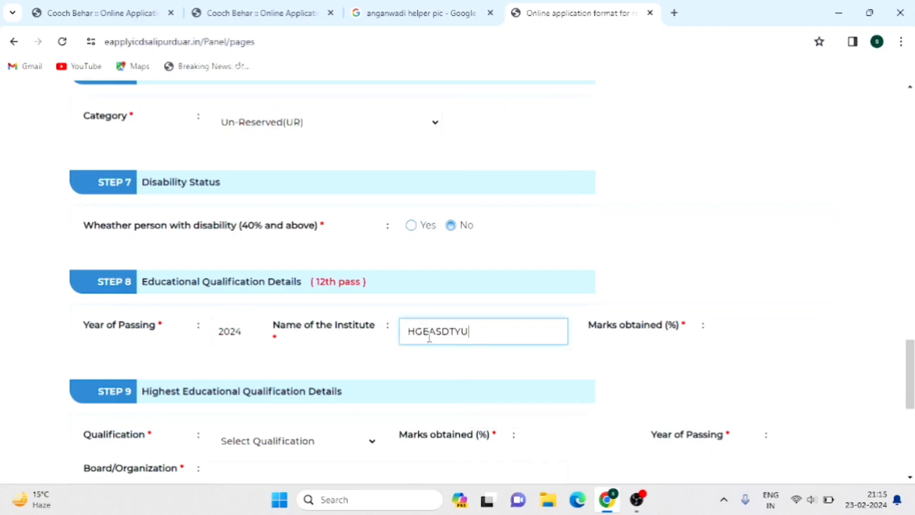
pyautogui.click(725, 332)
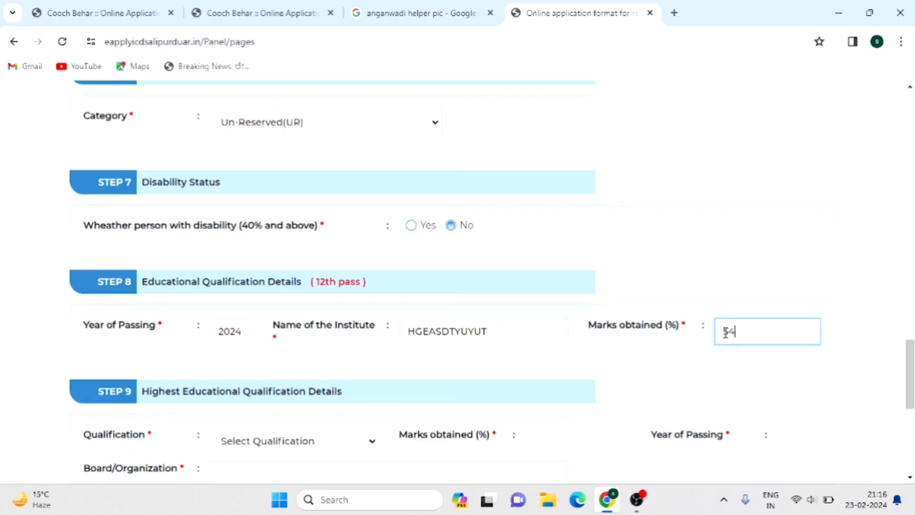
pyautogui.write('54')
pyautogui.scroll(-3, 725, 332)
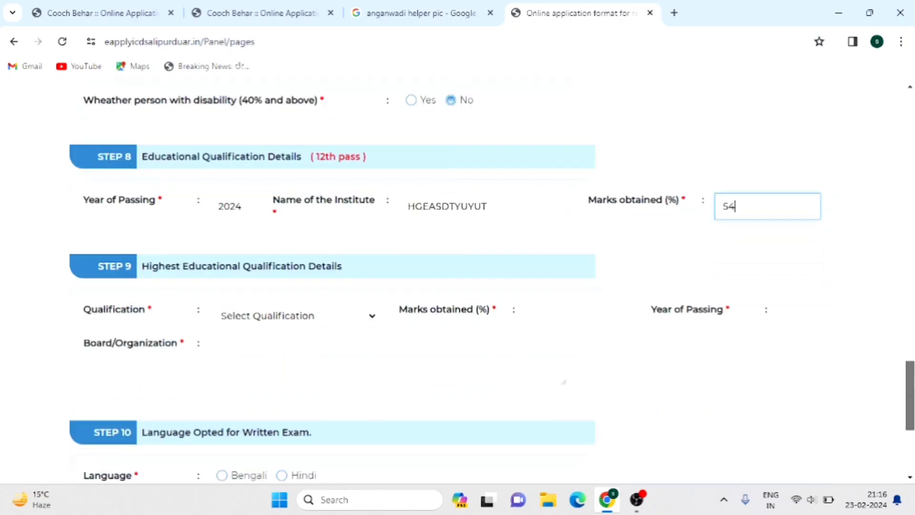
pyautogui.scroll(-1, 180, 200)
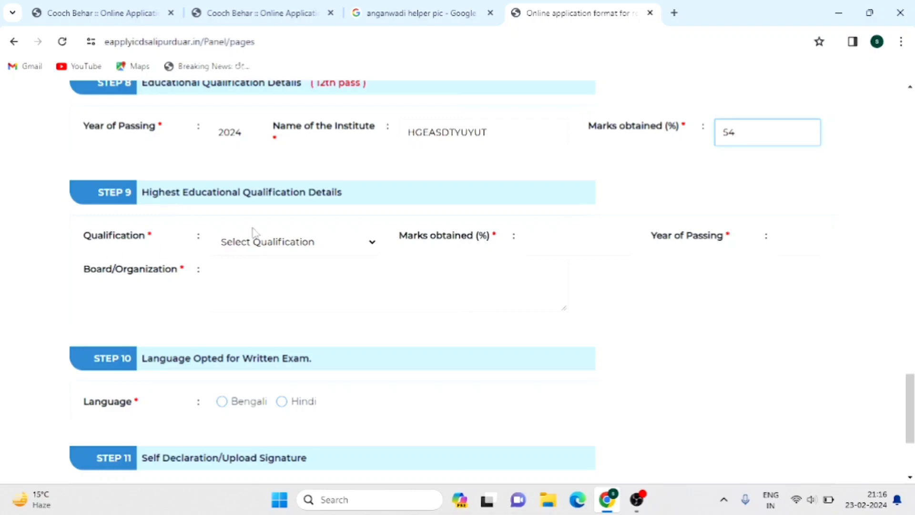
# - Set highest qualification VIII PASS with board GDSDFYGHNUBGYVFTRE, and Bengali as exam language
pyautogui.click(254, 243)
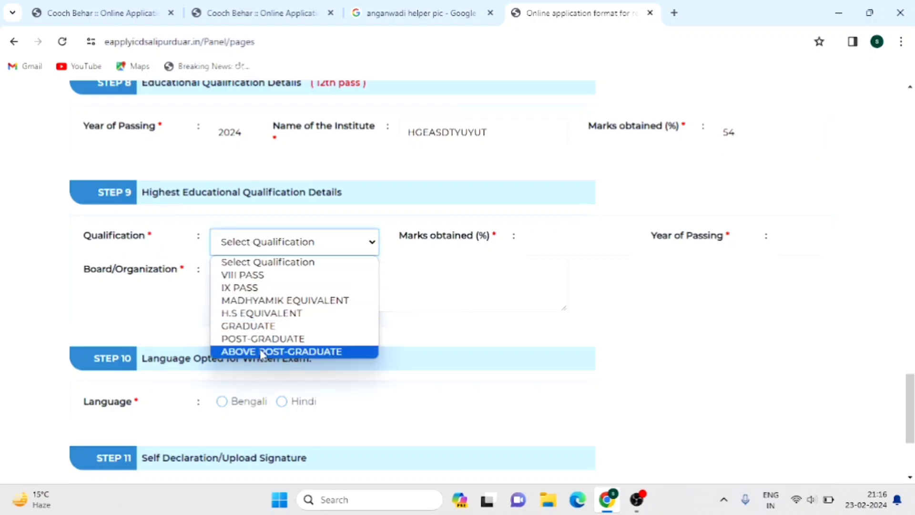
pyautogui.click(254, 275)
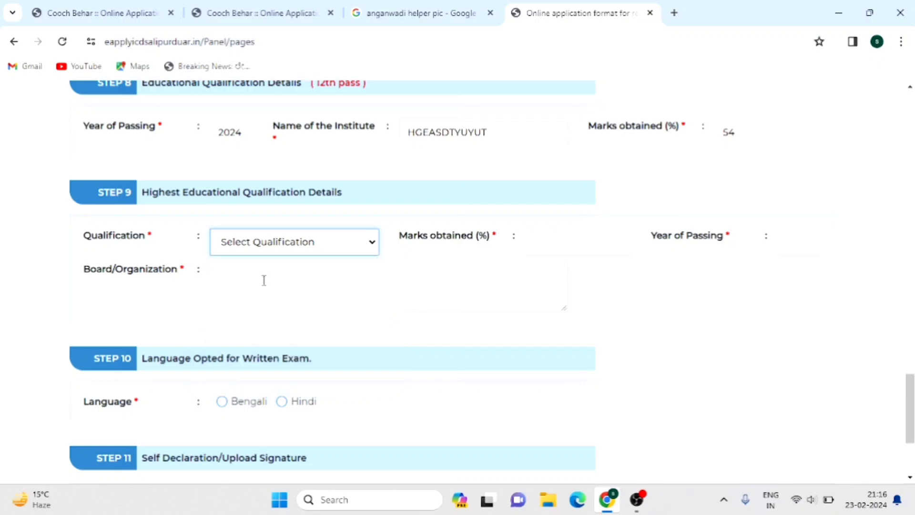
pyautogui.click(544, 239)
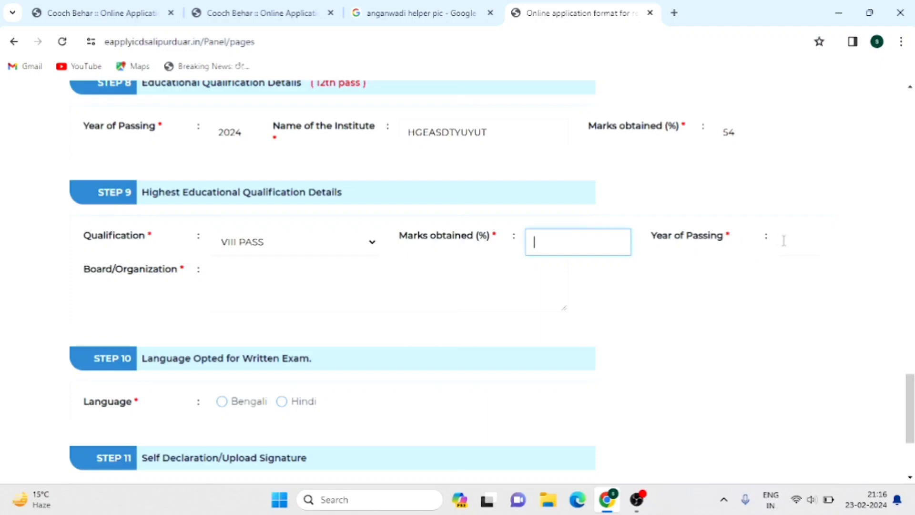
pyautogui.click(786, 241)
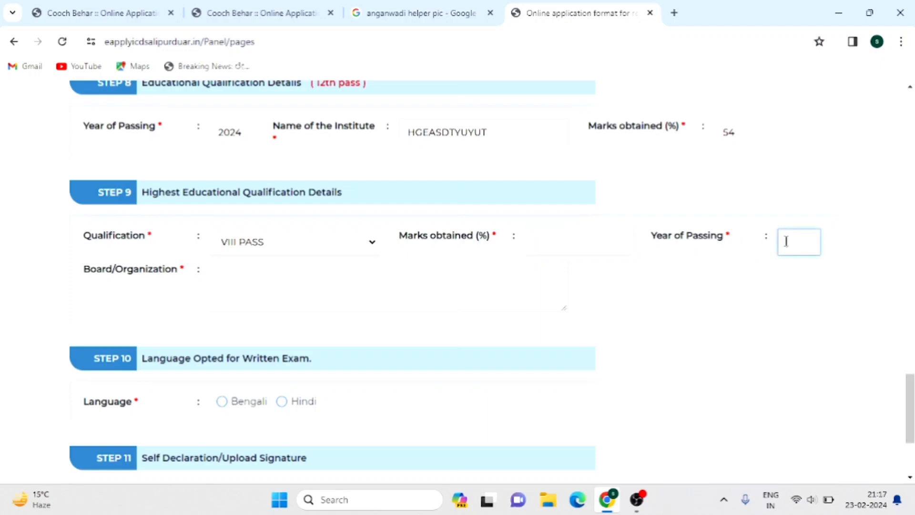
pyautogui.click(245, 284)
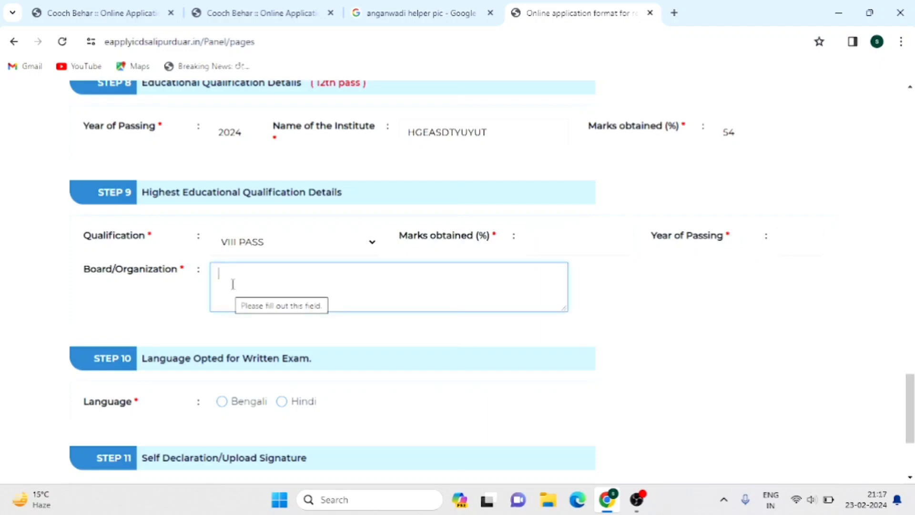
pyautogui.write('GDSDFYGHNUBGYVFTRE')
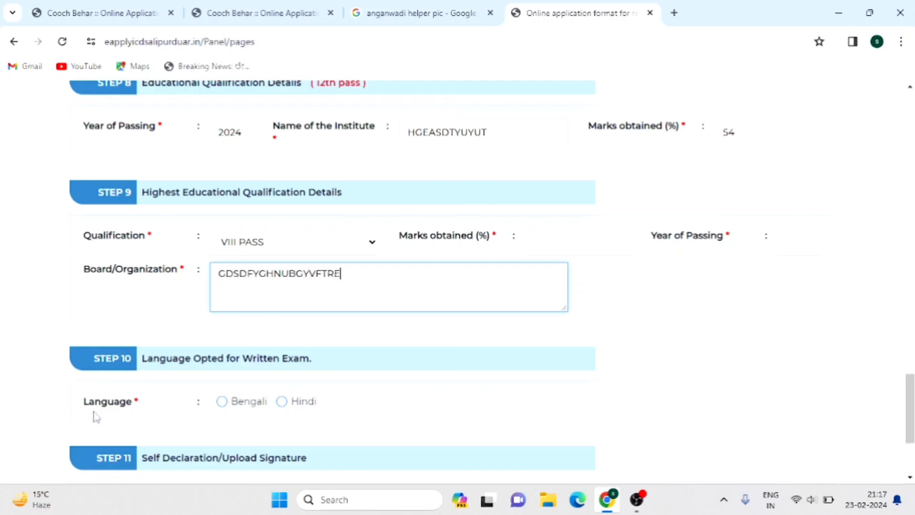
pyautogui.click(222, 403)
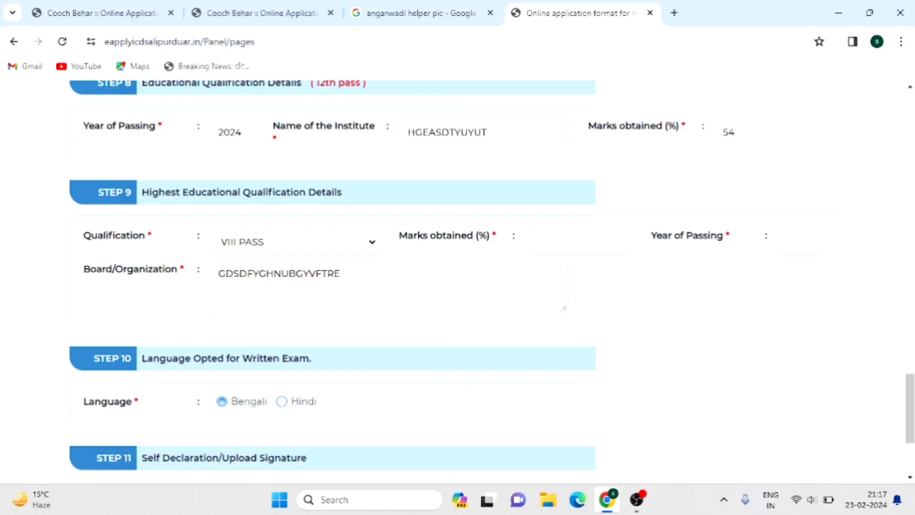
pyautogui.moveTo(910, 408); pyautogui.dragTo(910, 436)
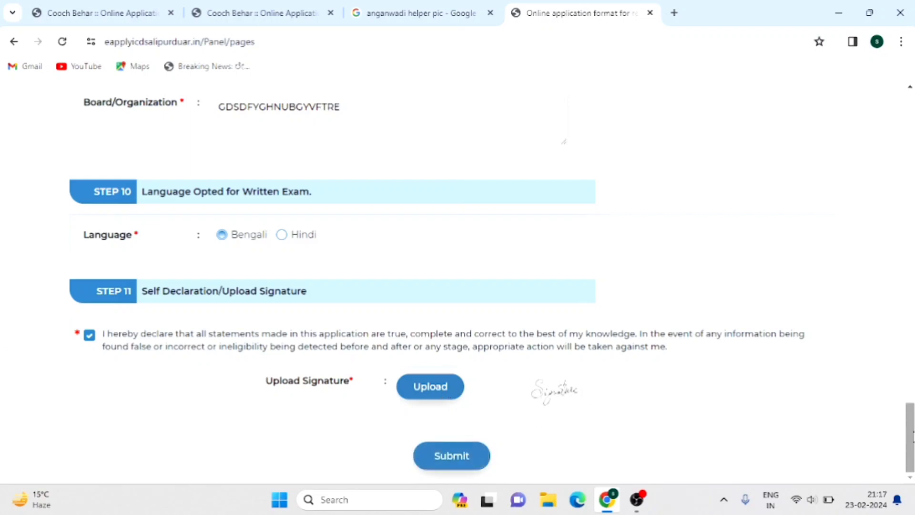
pyautogui.moveTo(910, 435); pyautogui.dragTo(888, 178)
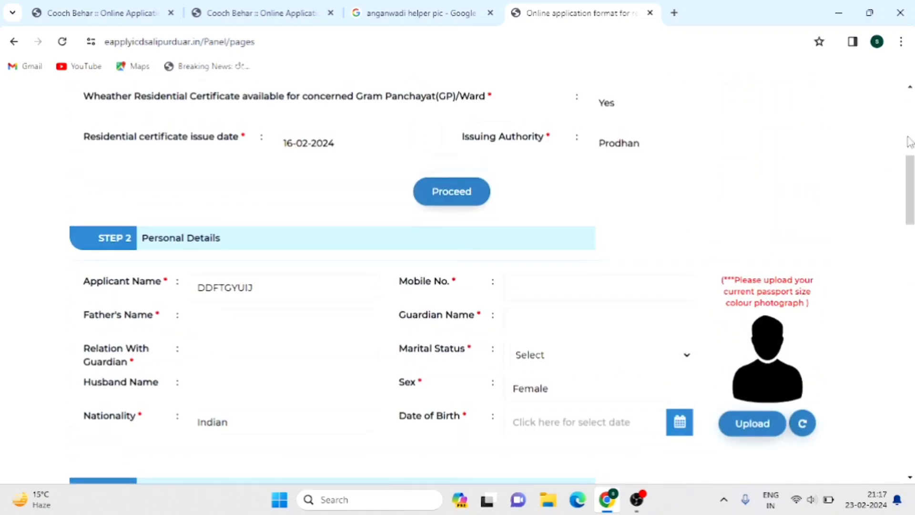
pyautogui.moveTo(909, 142); pyautogui.dragTo(909, 81)
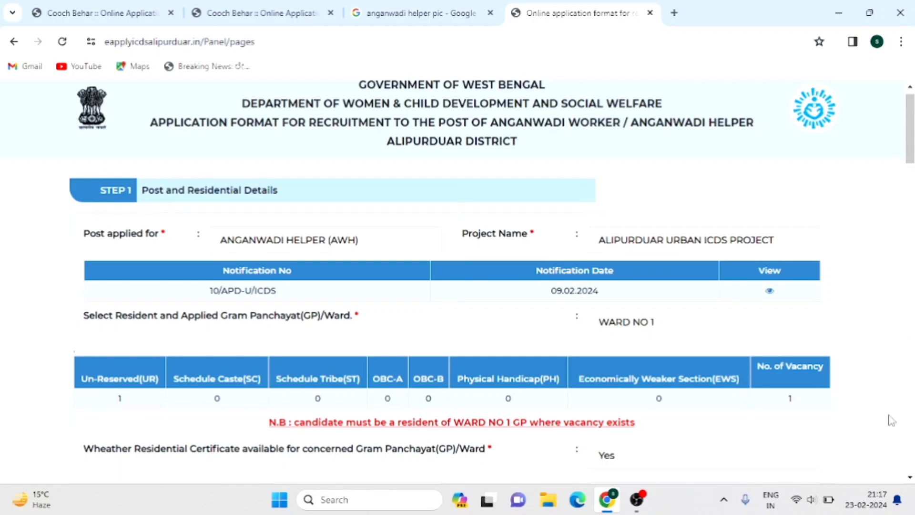